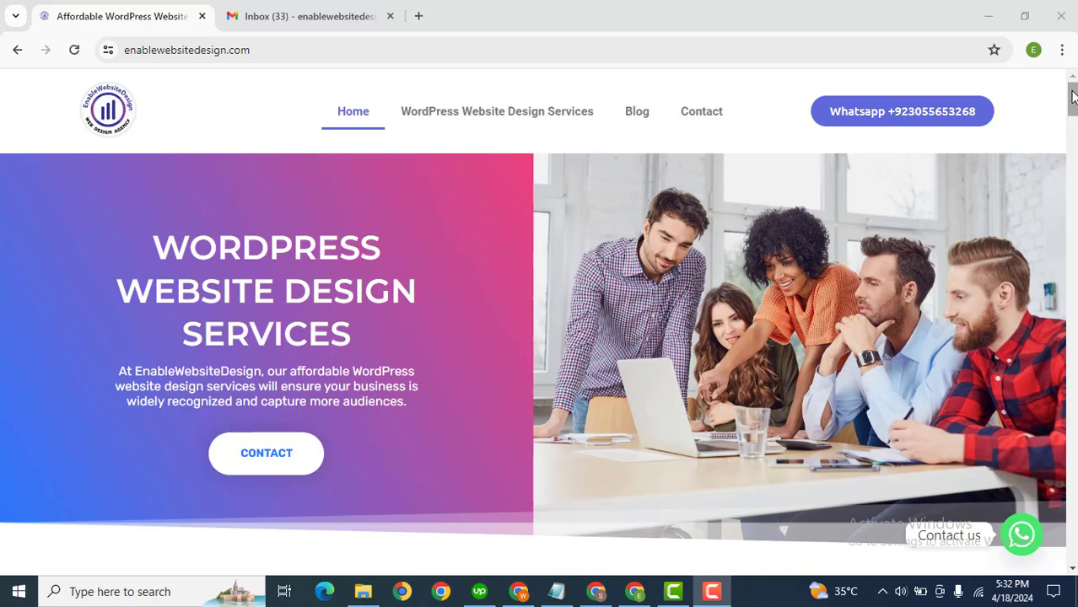
Search Google for 'freelancer' and open the freelancer.com result in a new tab.
left_click(1072, 98)
scroll(1073, 98, "down", 5)
scroll(1073, 98, "up", 5)
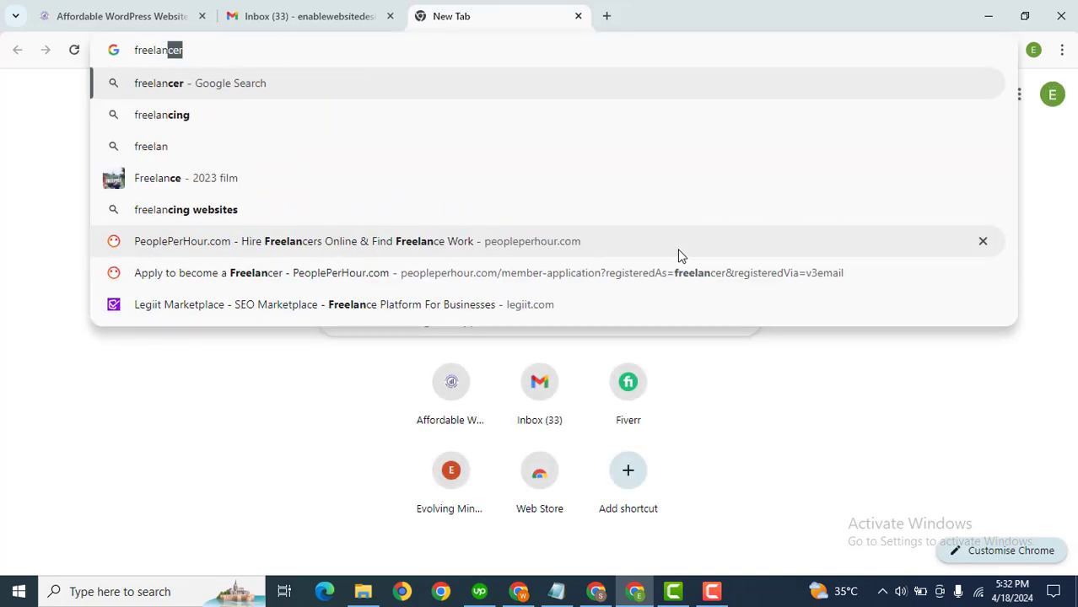
key("Return")
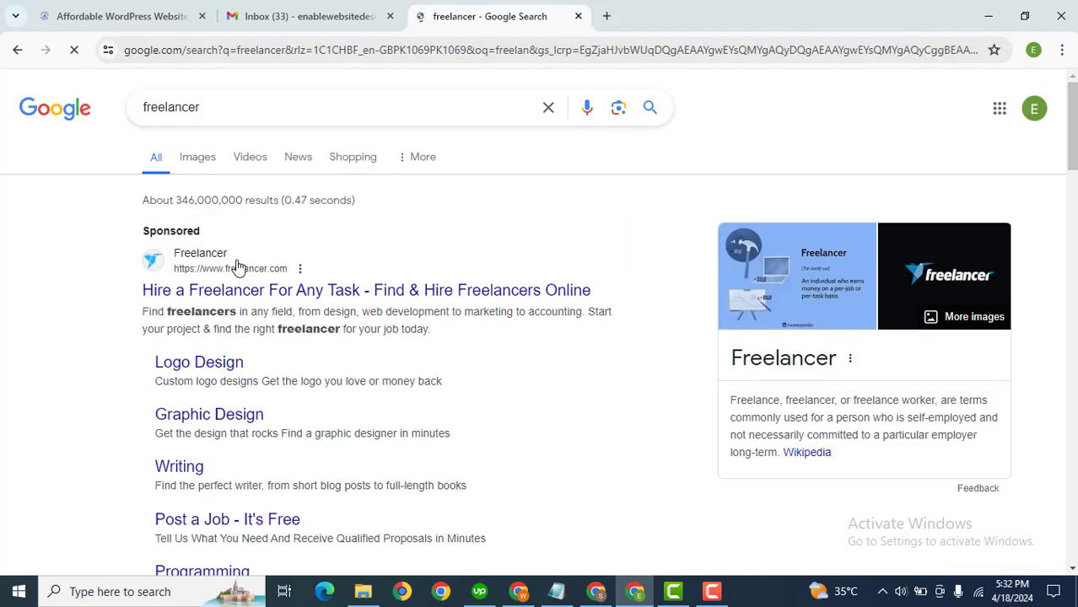
scroll(325, 305, "down", 1)
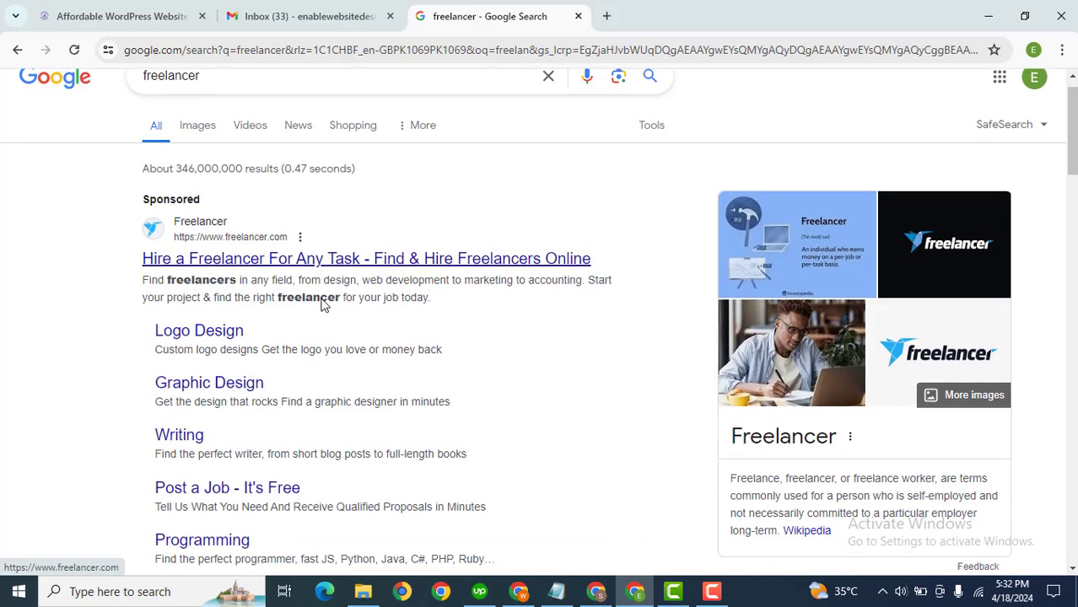
scroll(324, 305, "down", 4)
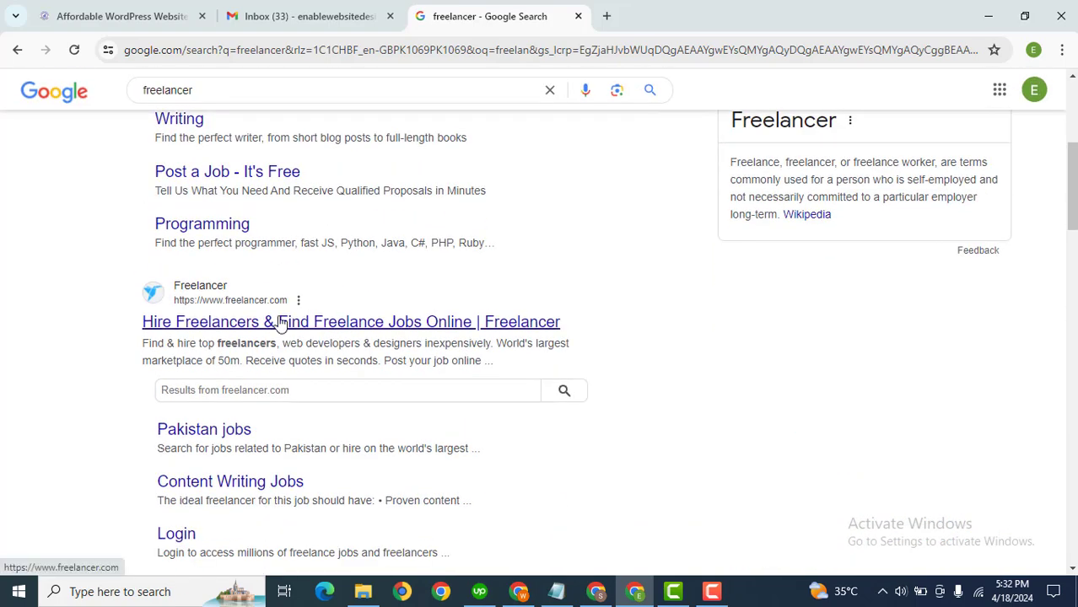
middle_click(281, 324)
Open Freelancer.com's Sign Up page in its own tab.
left_click(706, 15)
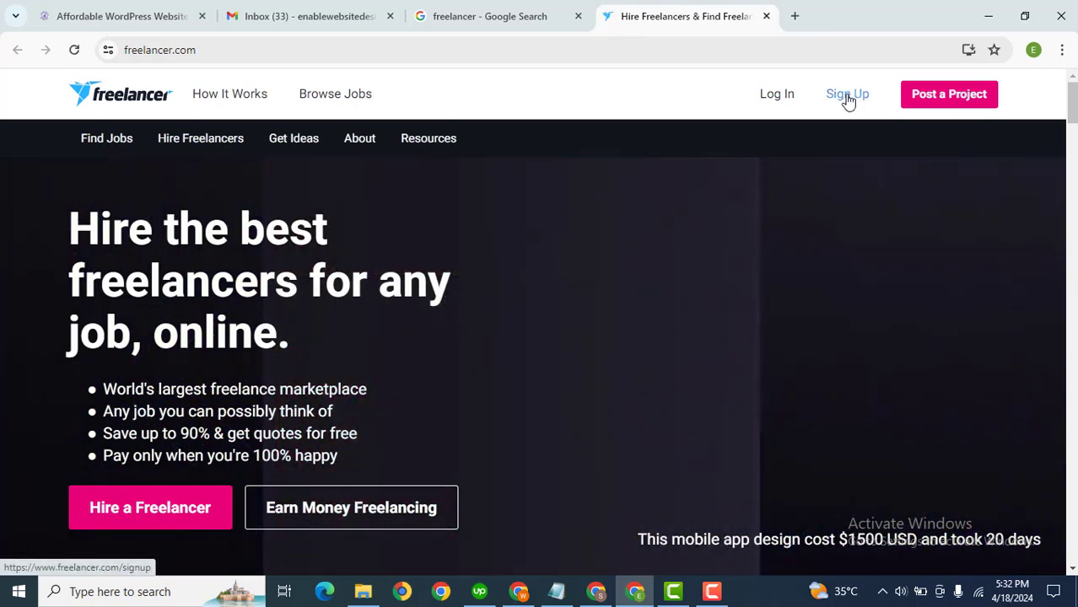
middle_click(845, 98)
left_click(810, 15)
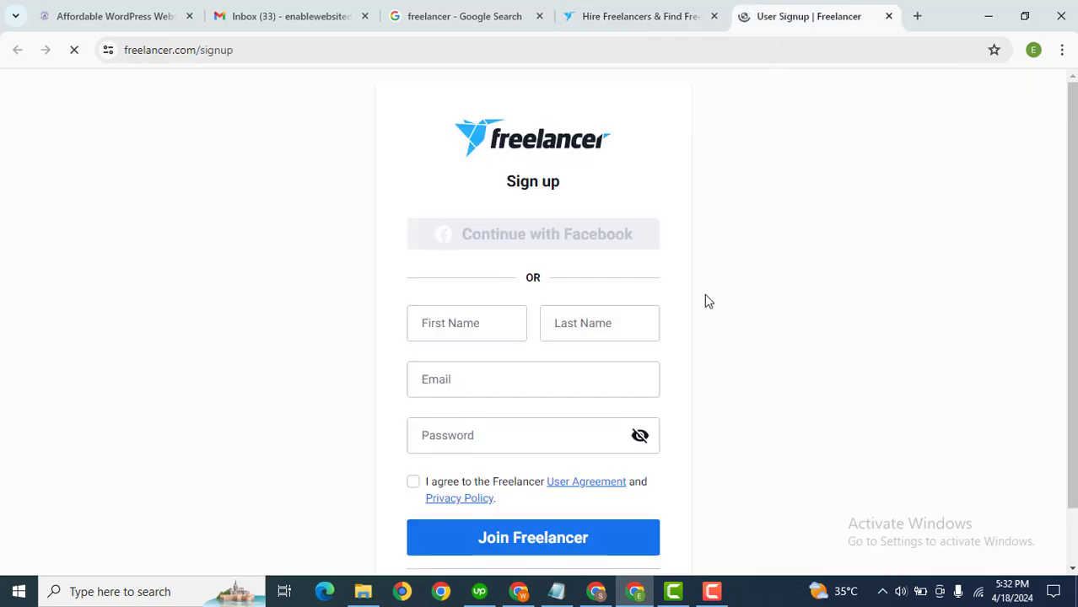
Enter the first name, last name and e-mail address in the signup form.
left_click(475, 321)
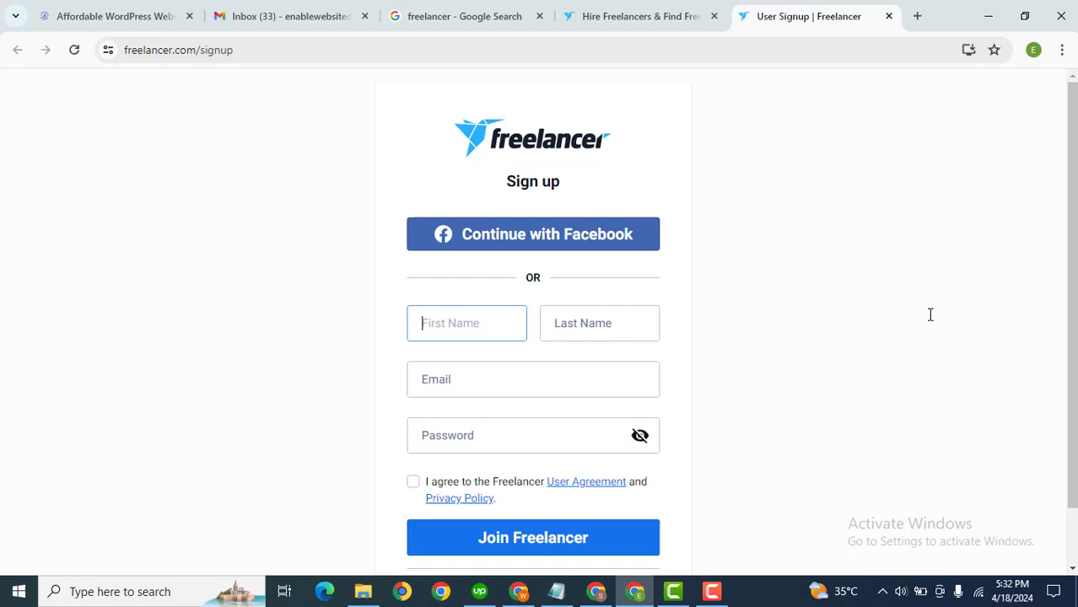
key("Caps_Lock")
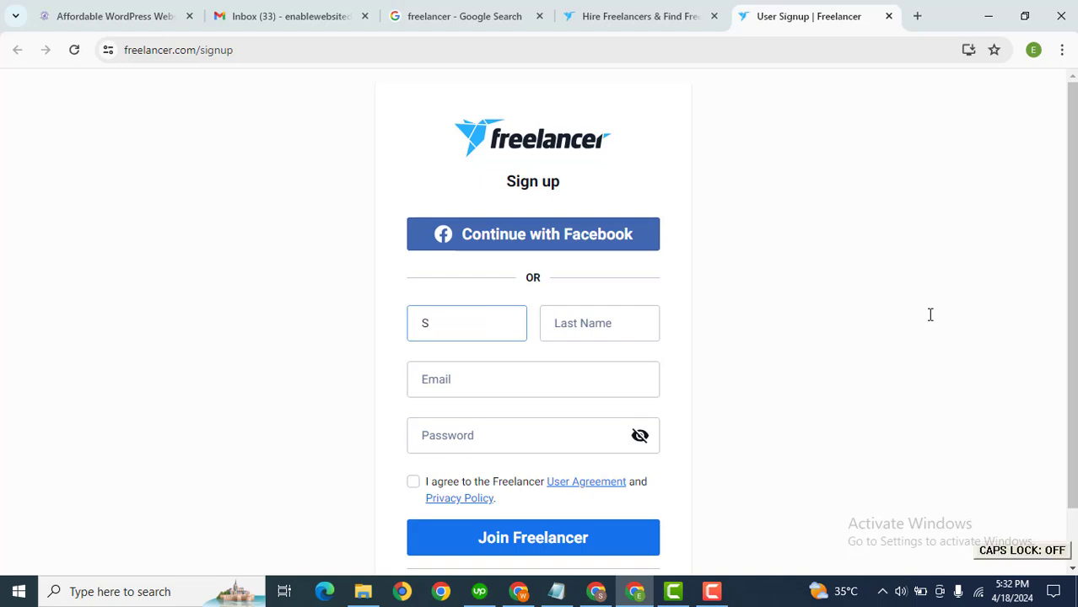
key("Tab")
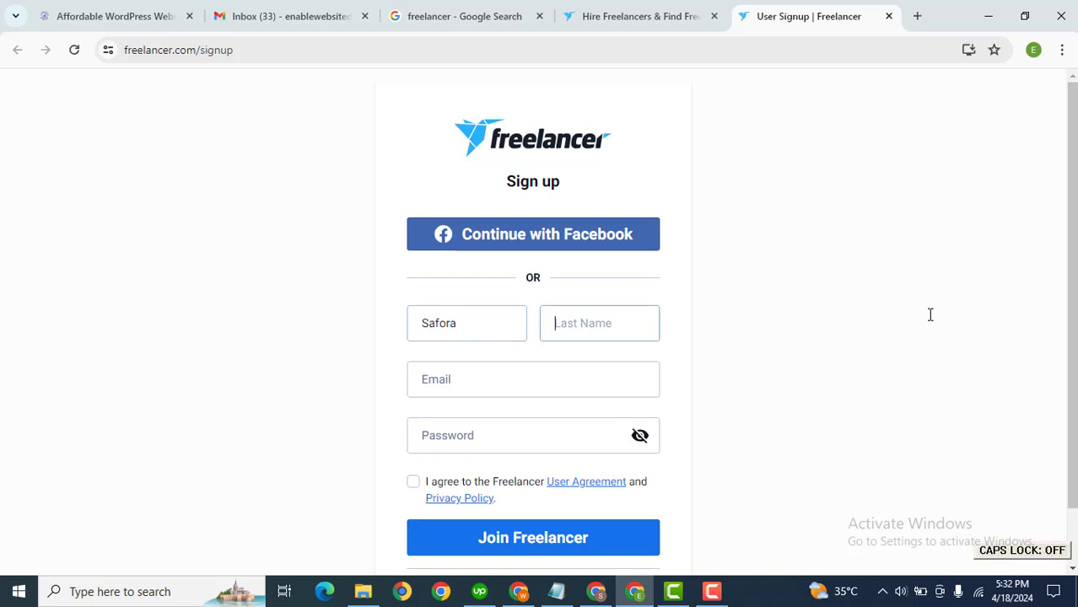
key("Tab")
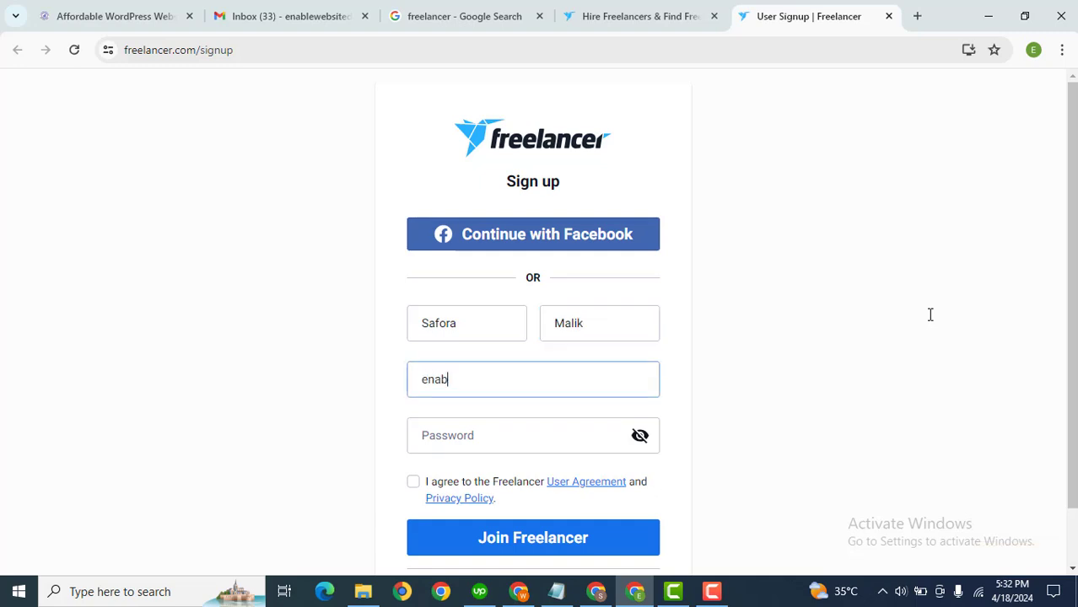
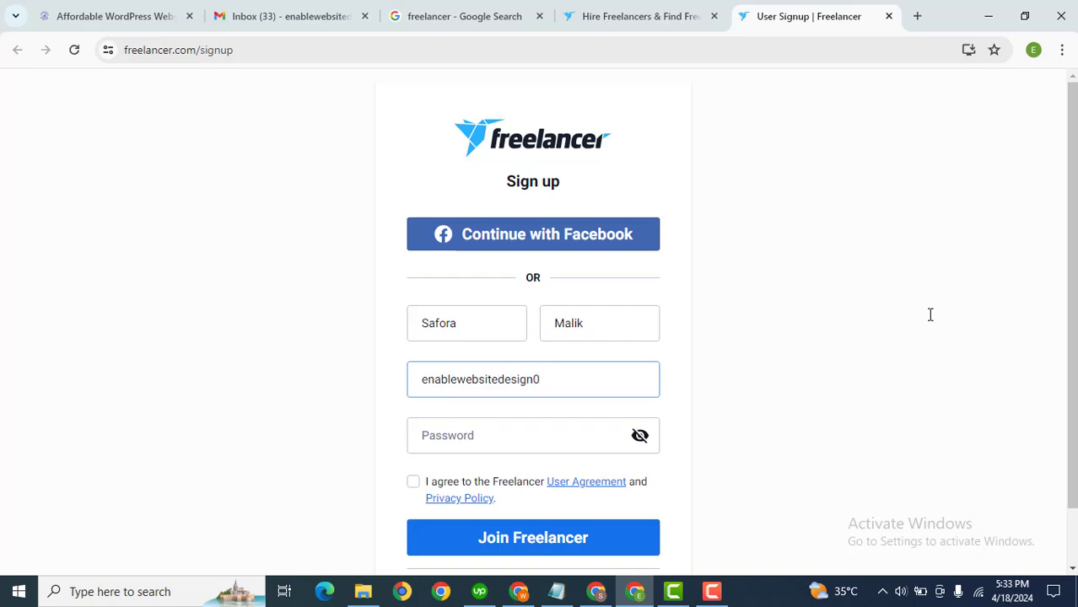
Enter the account password and accept the user agreement and privacy policy.
key("Tab")
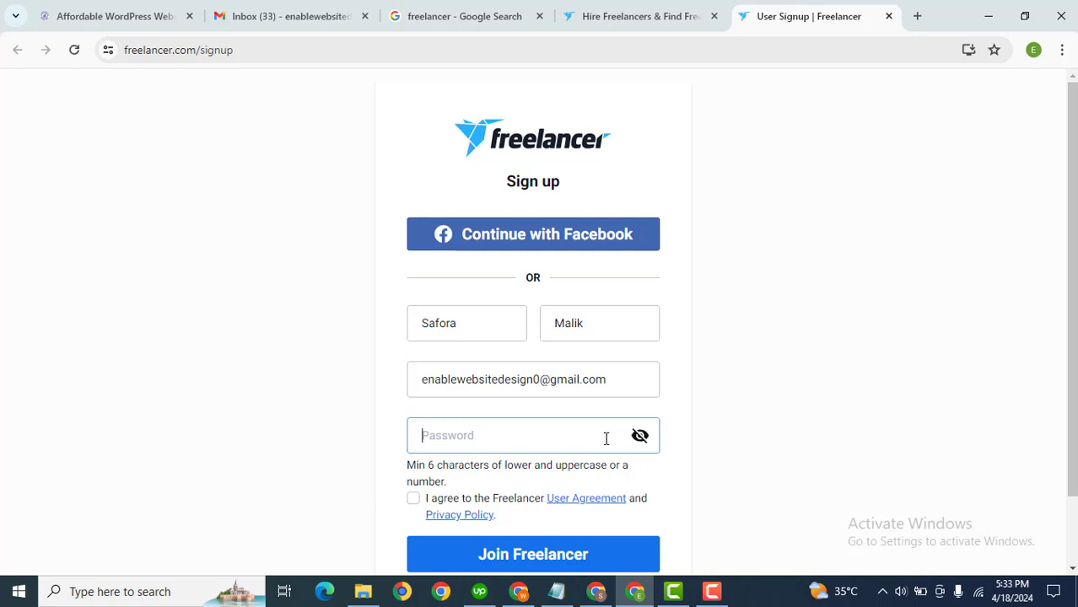
key("BackSpace")
key("Caps_Lock")
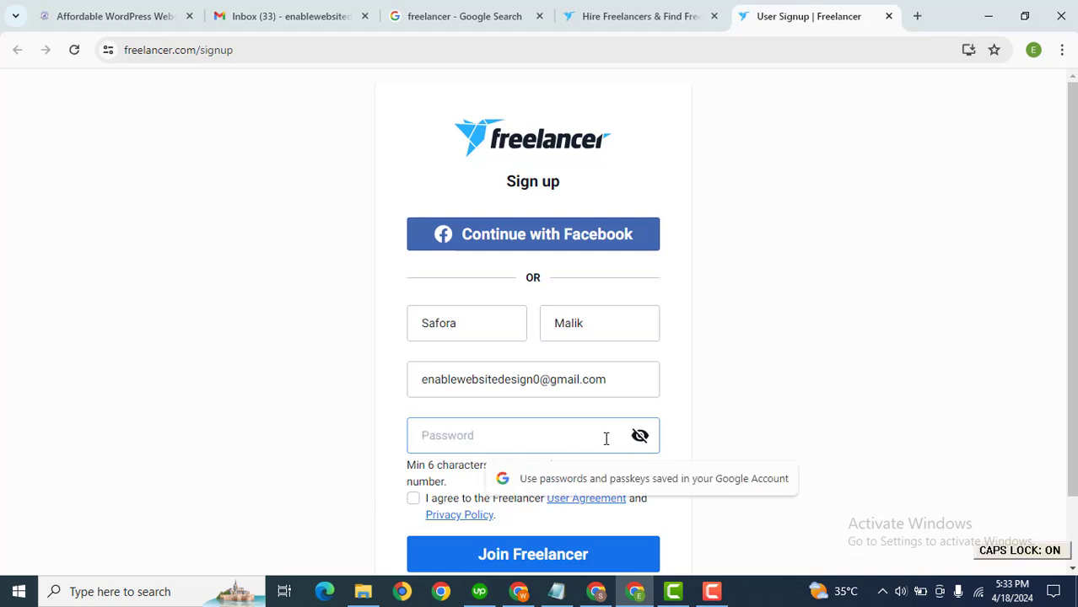
key("Caps_Lock")
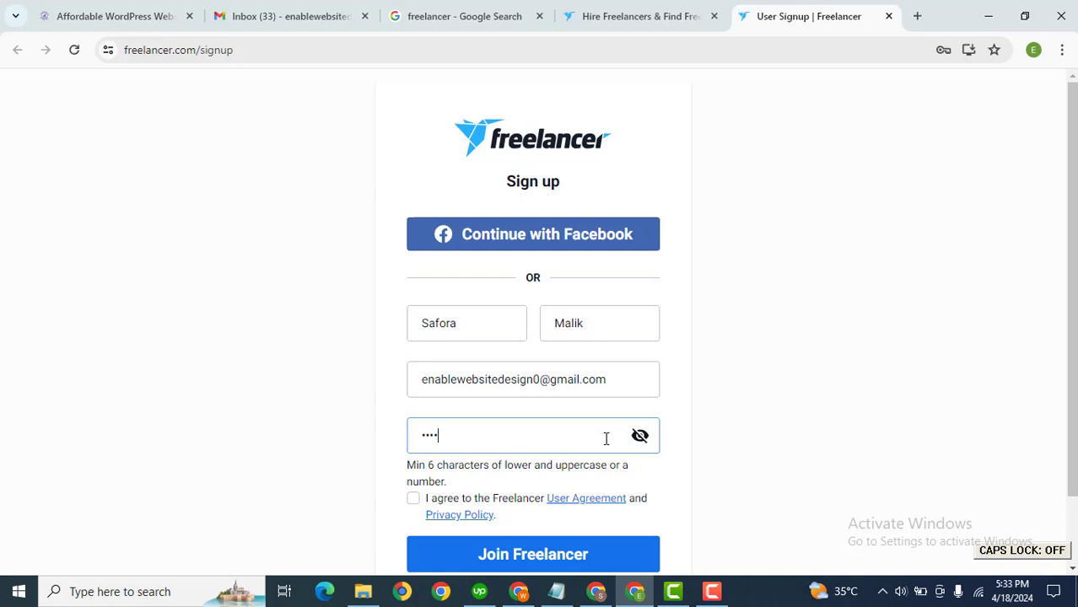
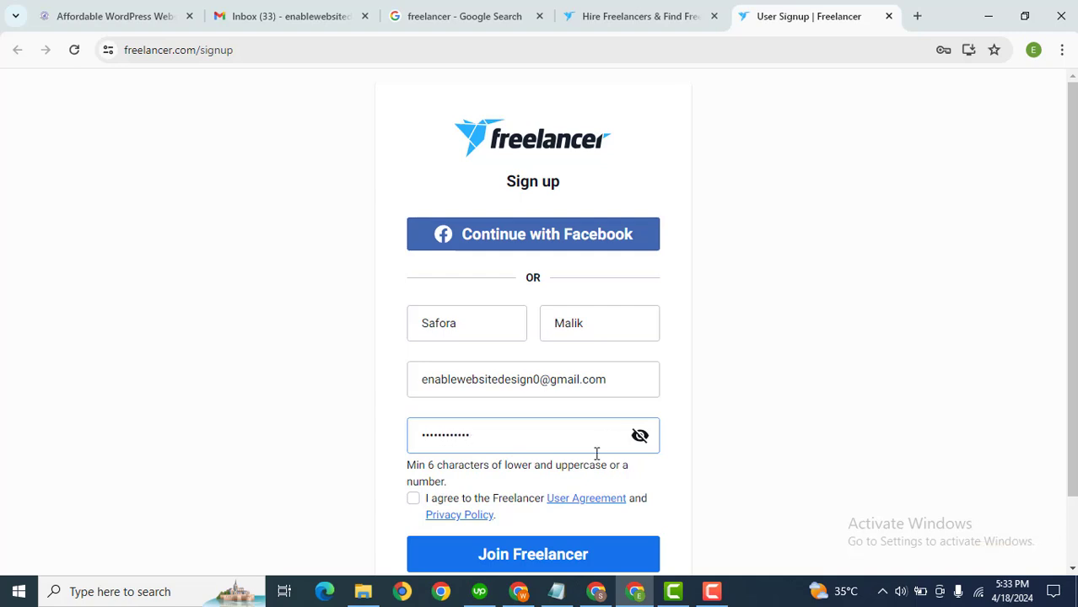
left_click(412, 500)
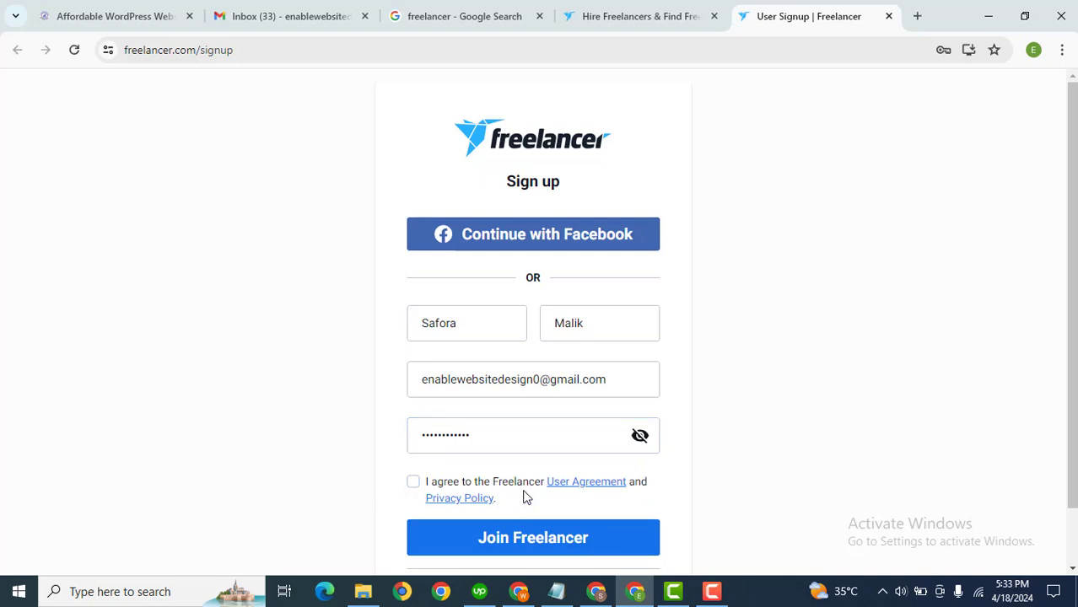
left_click(414, 487)
scroll(871, 434, "down", 2)
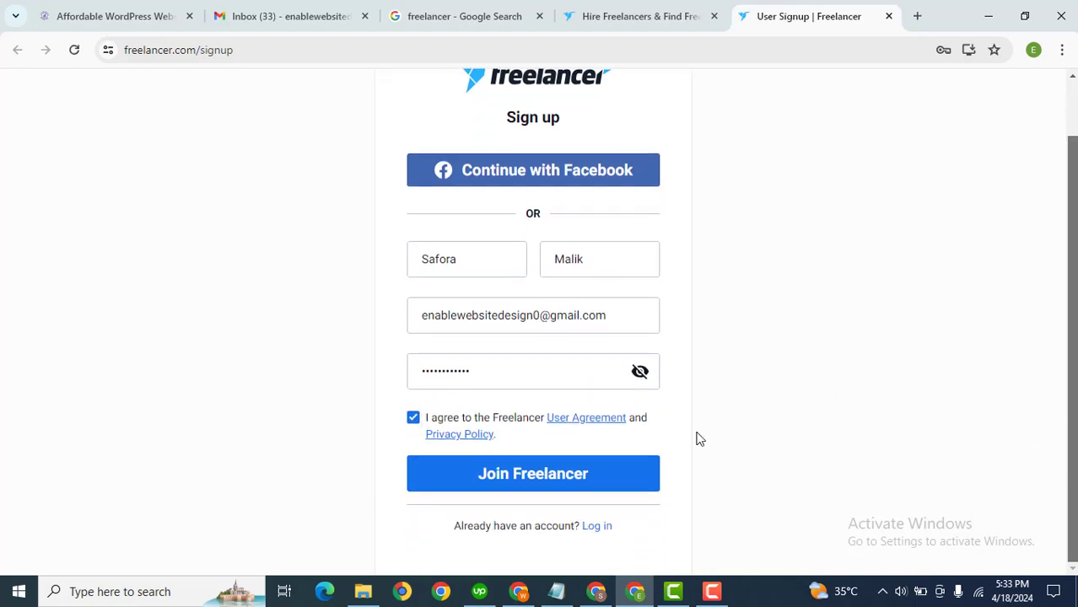
Submit the signup, save the password in Chrome, and paste a username to continue.
left_click(556, 479)
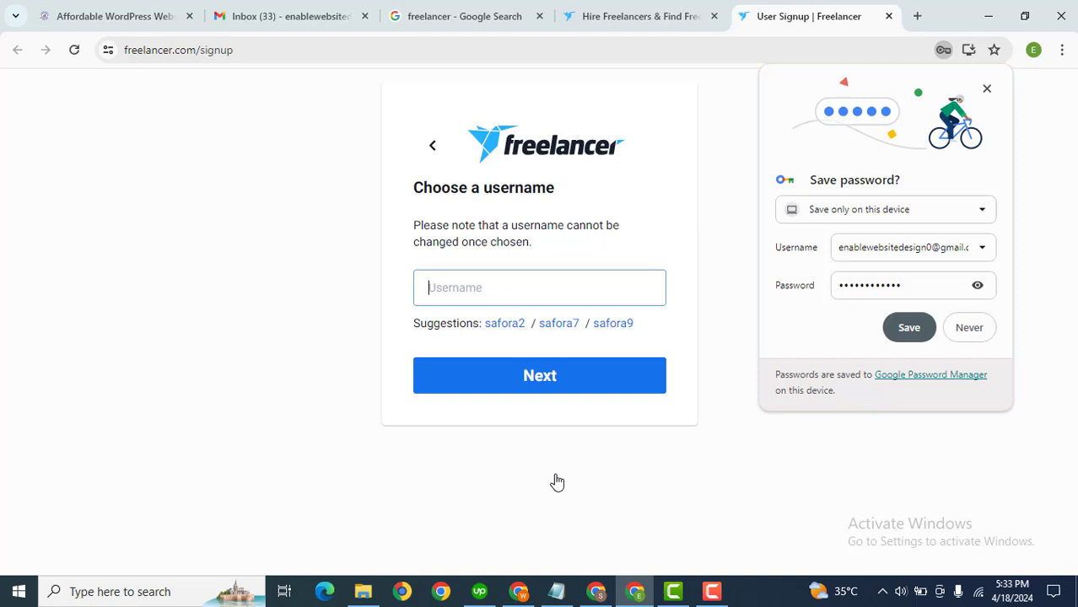
left_click(908, 327)
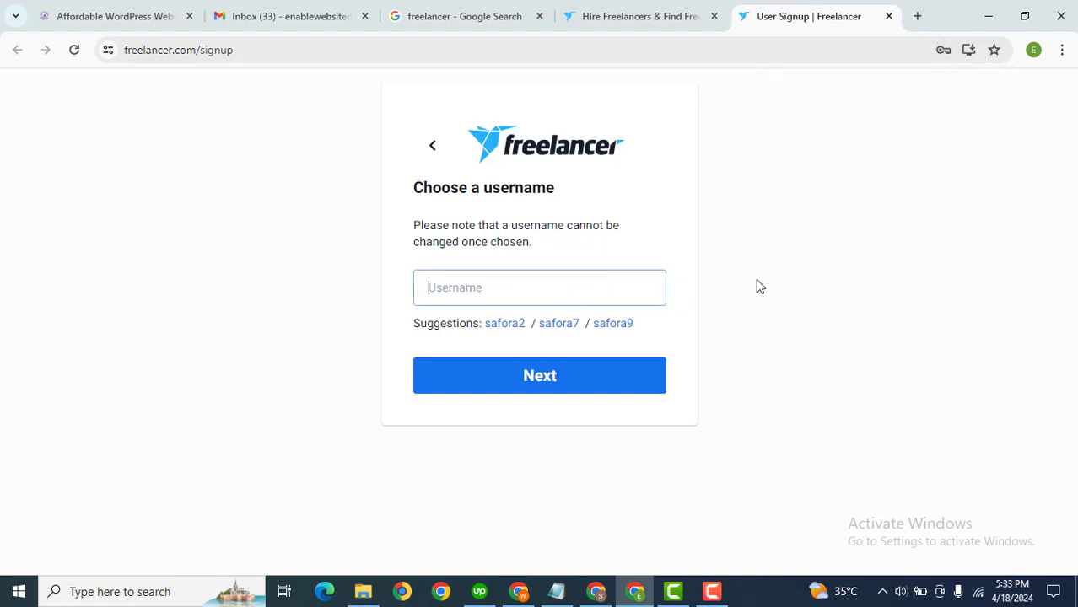
type("shopifystore1000")
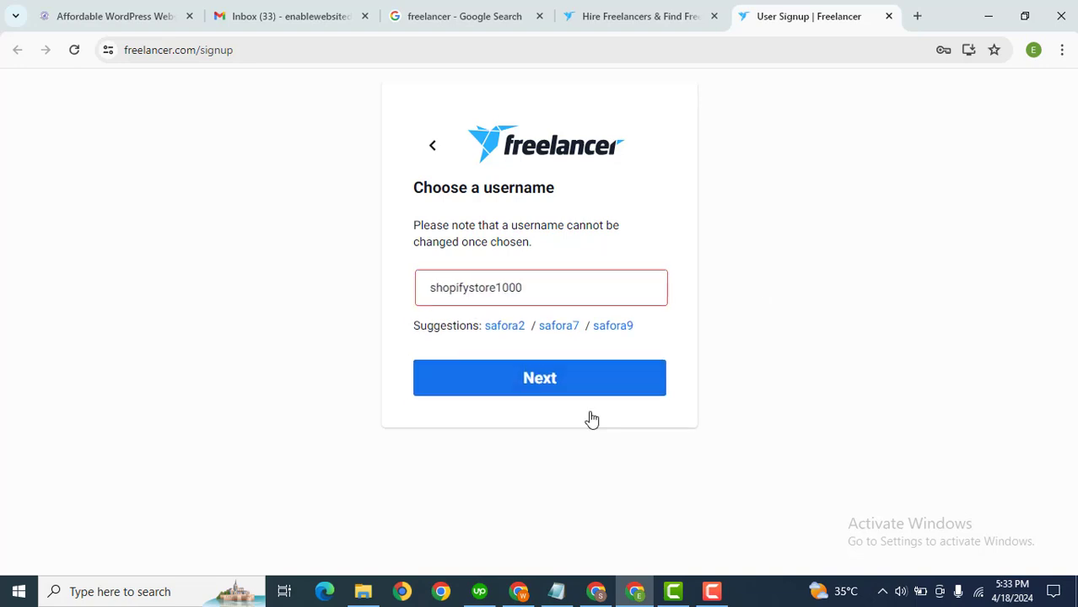
left_click(587, 379)
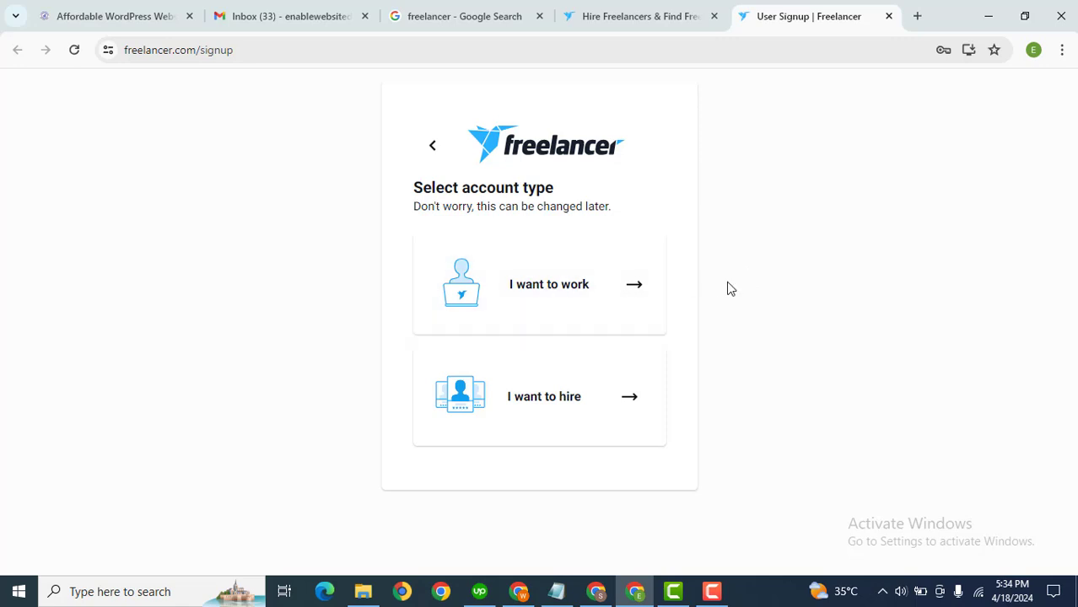
Choose the 'I want to work' account type to reach the Skills page.
left_click(547, 297)
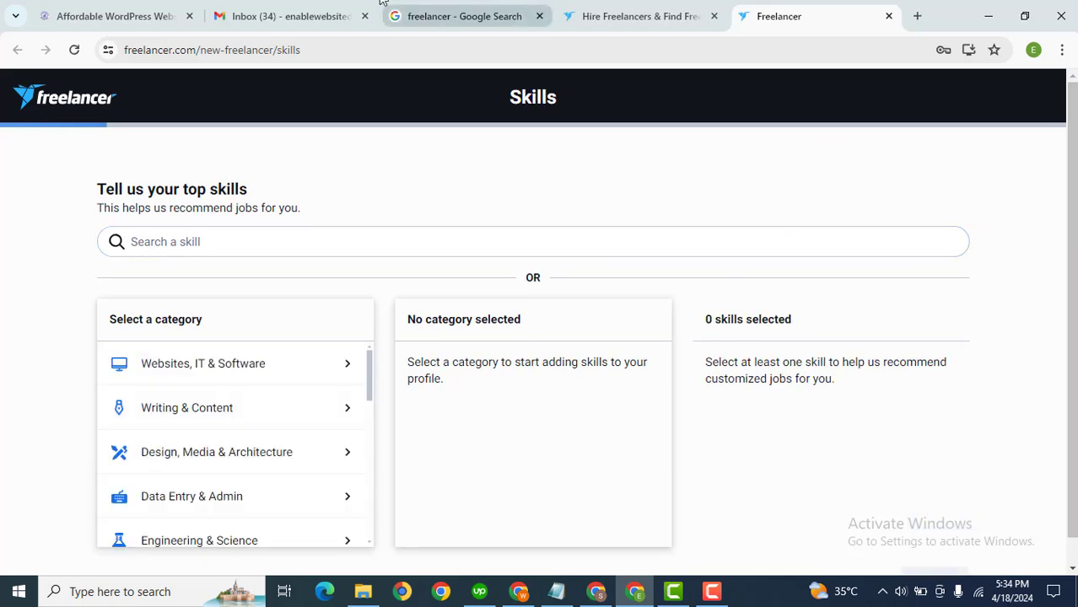
Open the 'Welcome to Freelancer.com' email in Gmail and scroll to Verify Your Email.
left_click(287, 10)
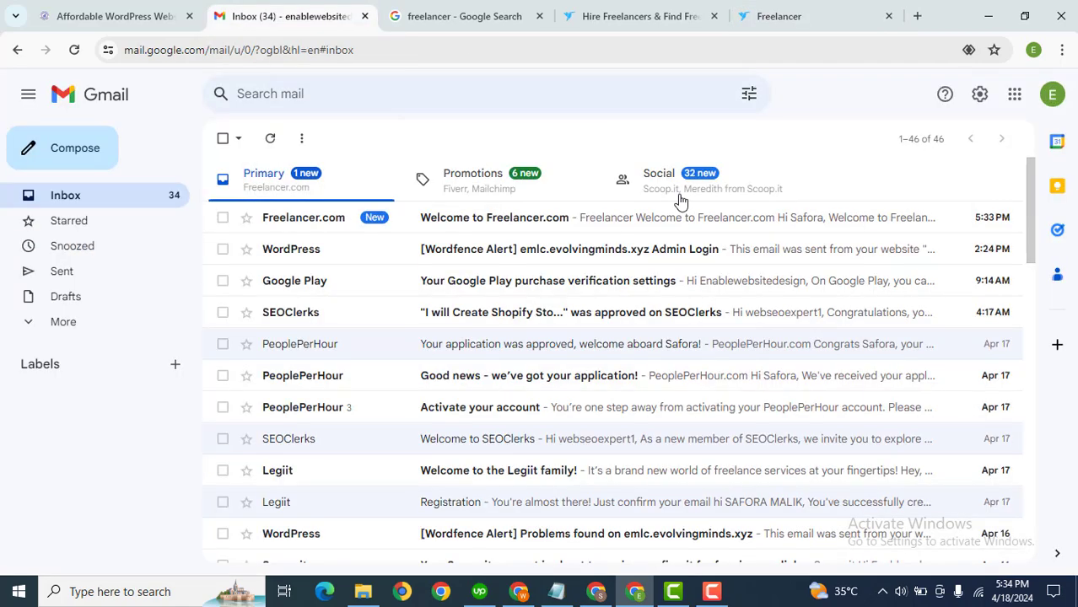
left_click(591, 223)
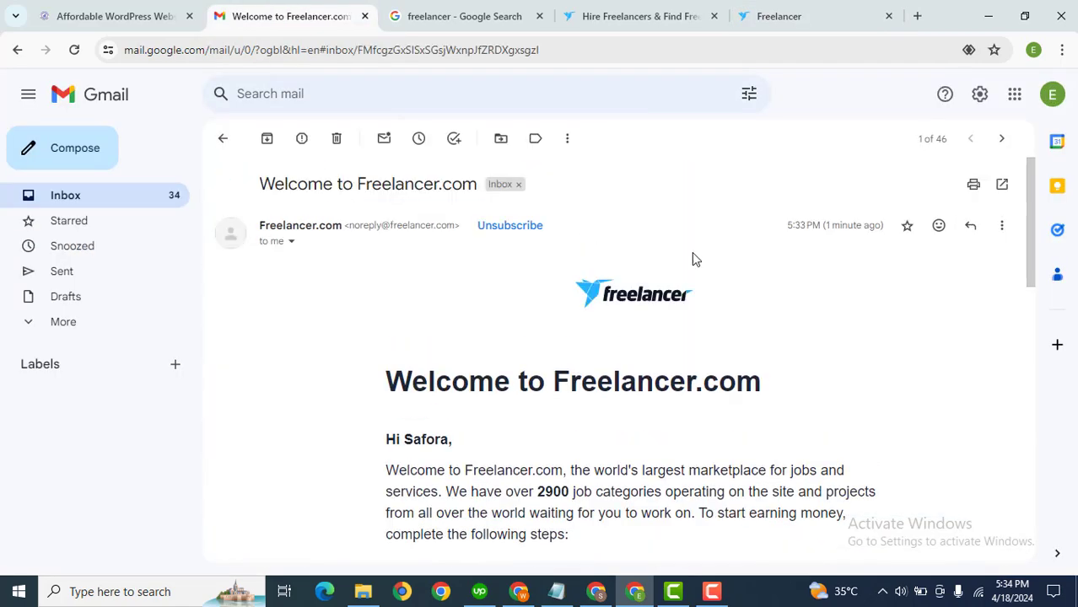
left_click_drag(1024, 260, 1028, 354)
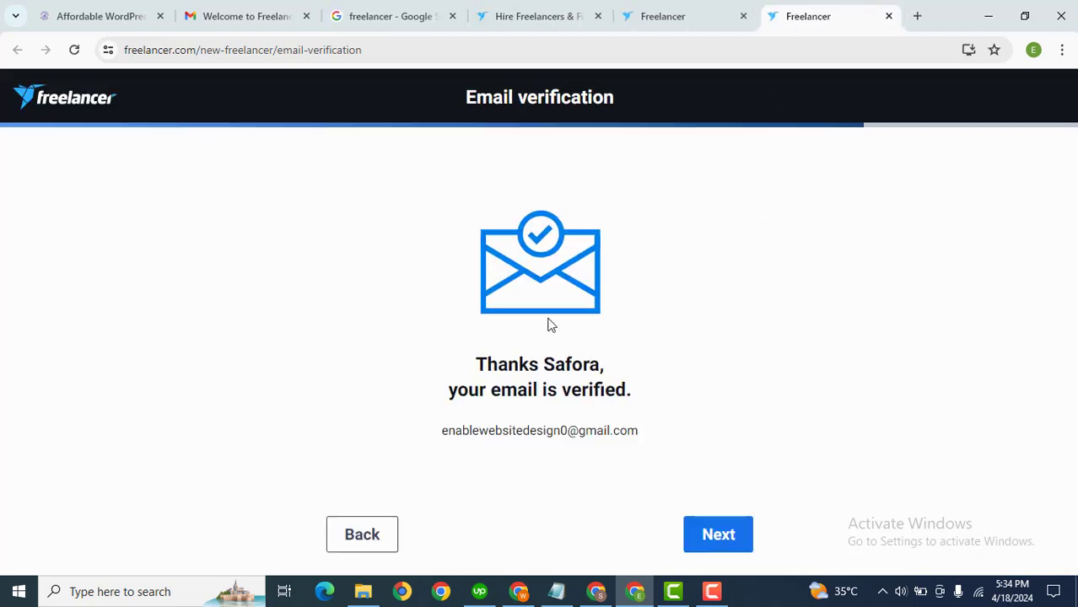
Continue past the verification confirmation and scroll the Plus Membership offer to its $9.99/month pricing.
left_click(715, 547)
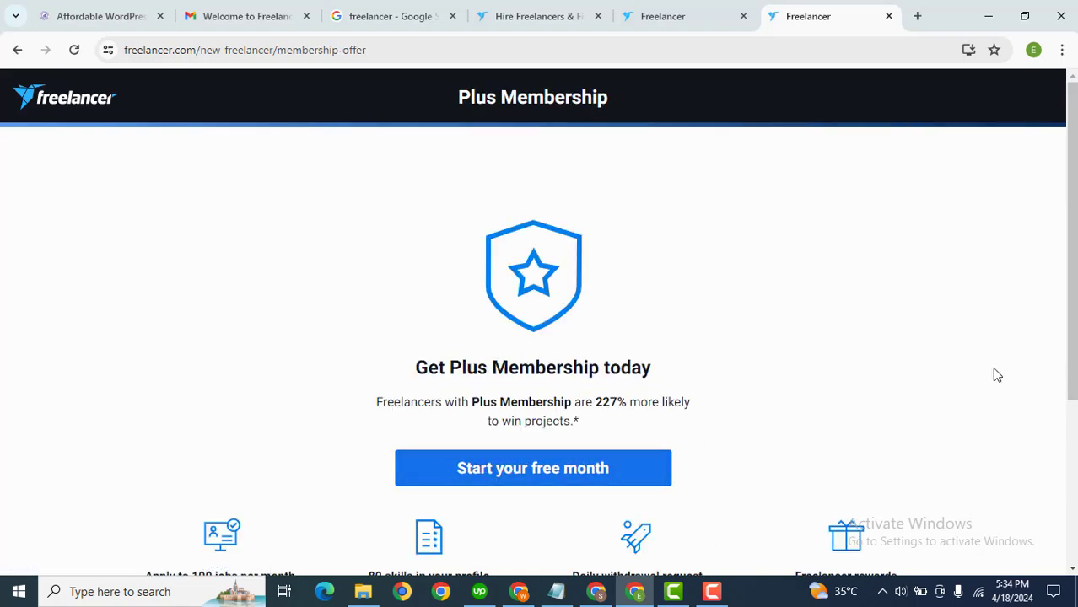
scroll(1061, 464, "down", 3)
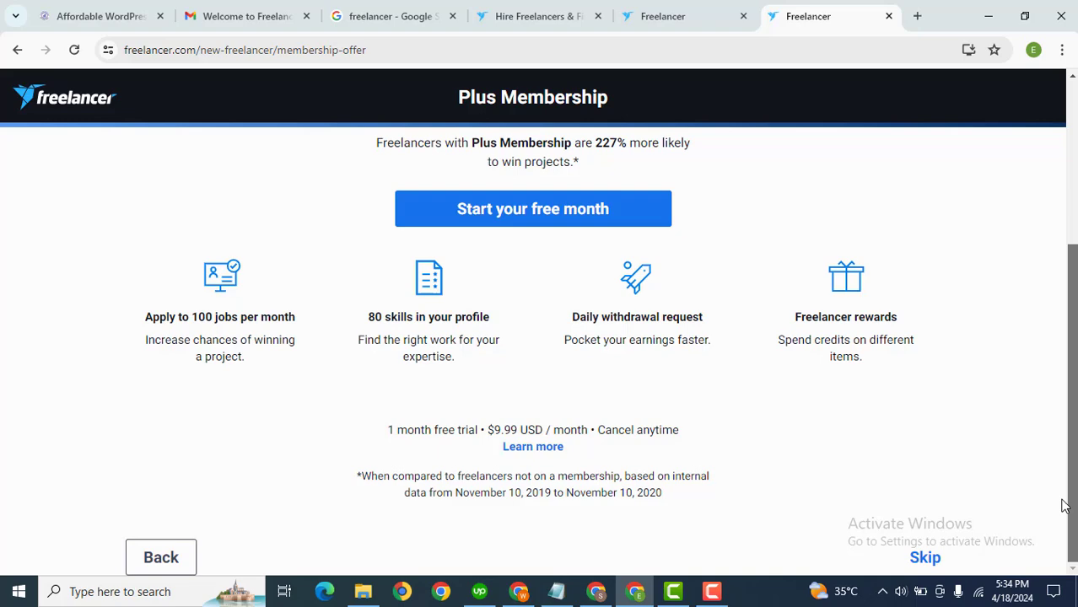
Skip the Plus trial, dismiss the phone and notification prompts, and open View profile.
left_click(925, 557)
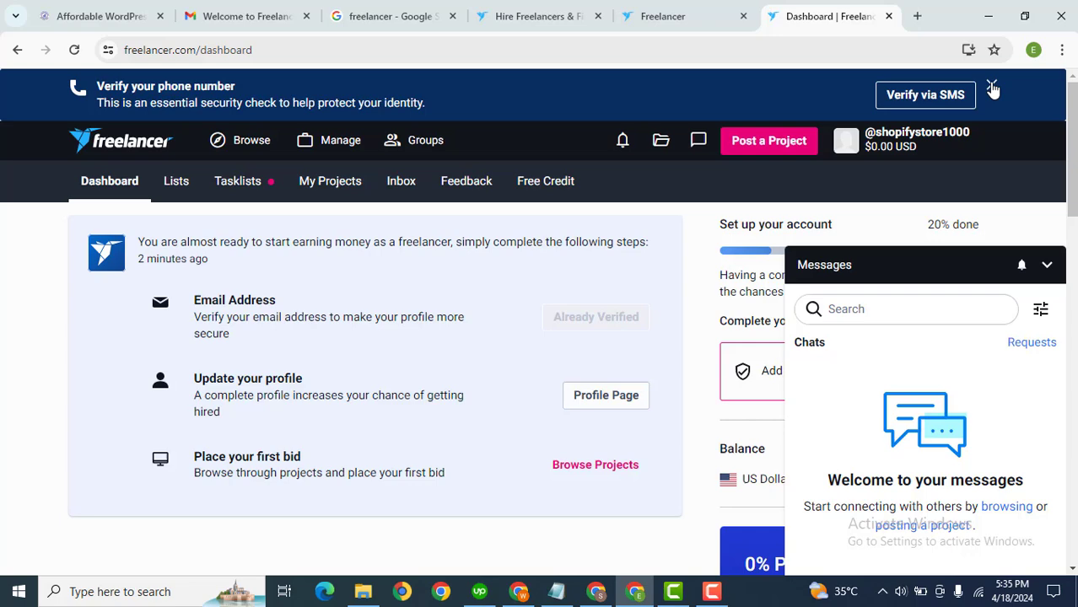
left_click(992, 87)
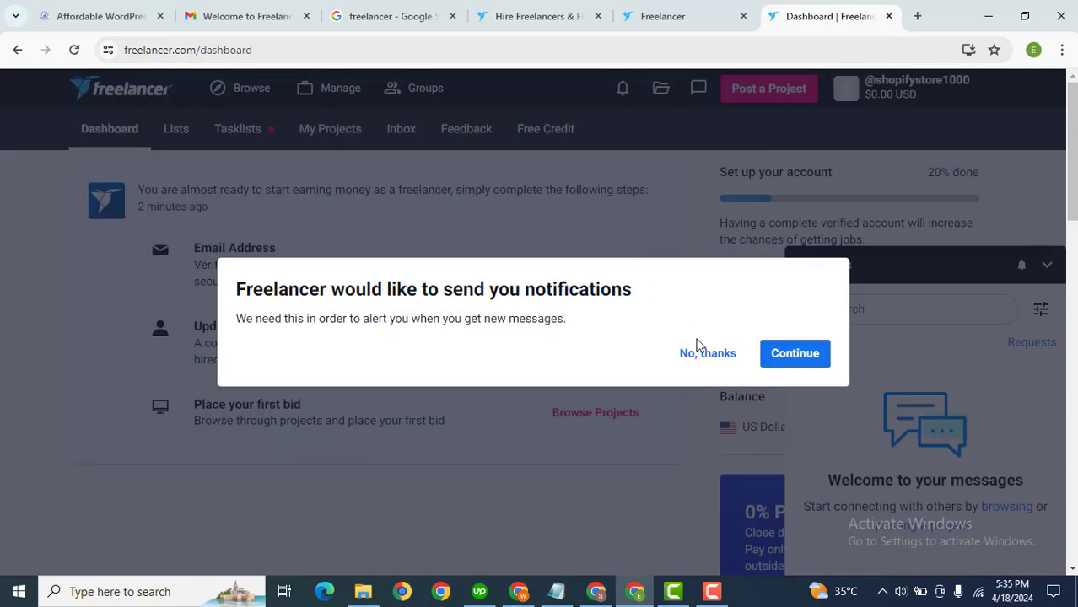
left_click(688, 354)
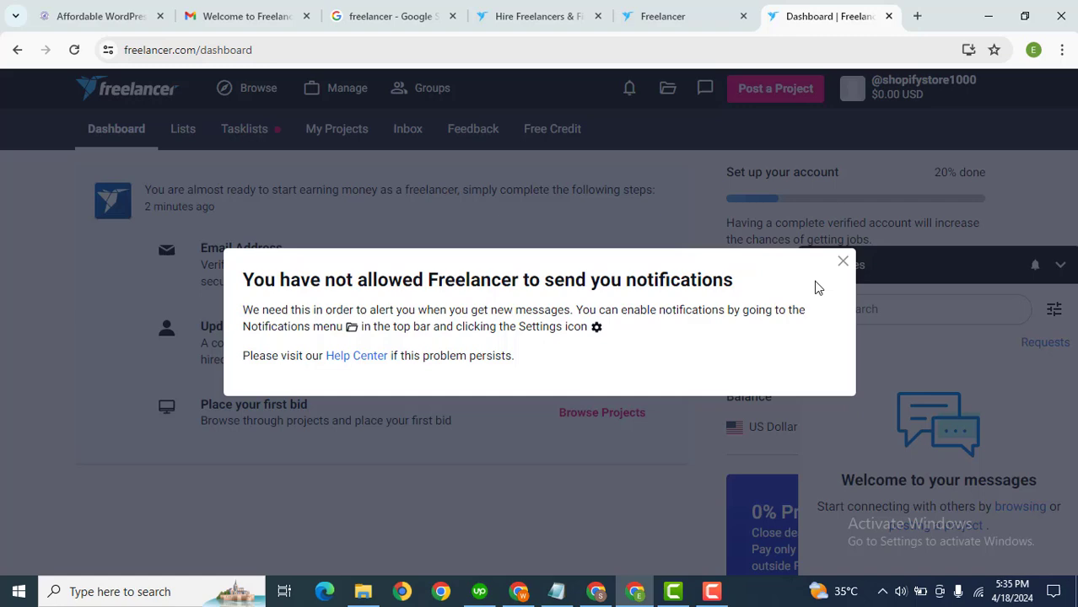
left_click(841, 263)
left_click(945, 87)
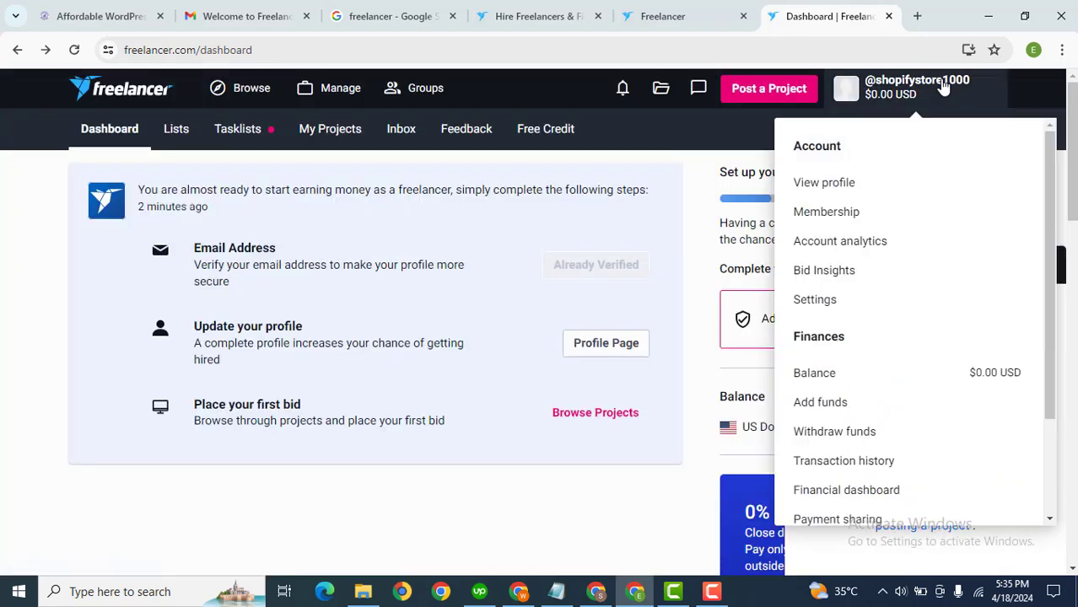
left_click(824, 191)
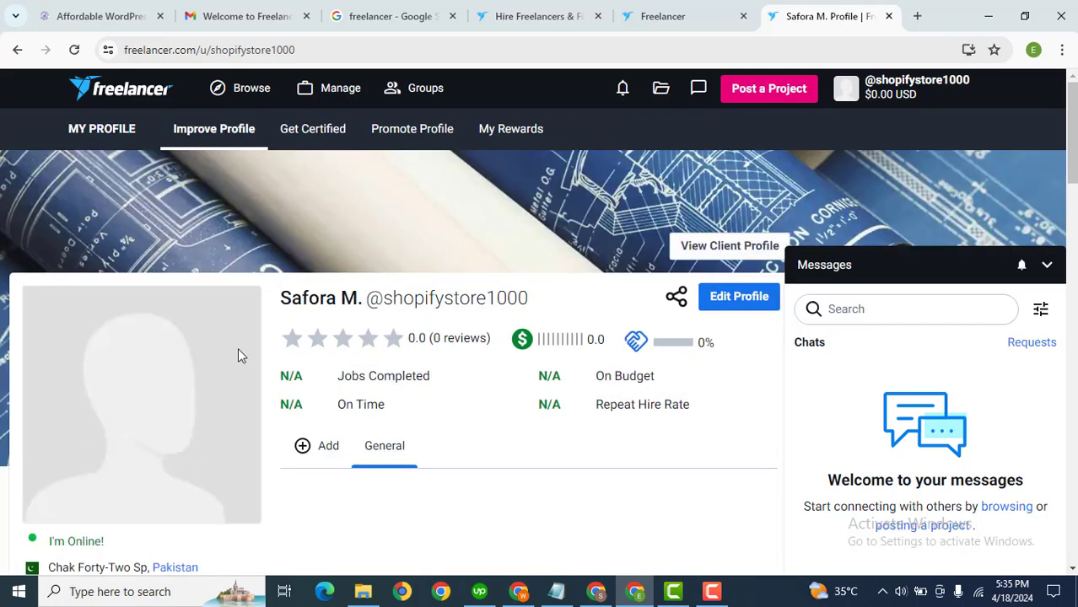
Scroll the new profile page, then put it into edit mode with Edit Profile.
left_click_drag(1072, 150, 1072, 189)
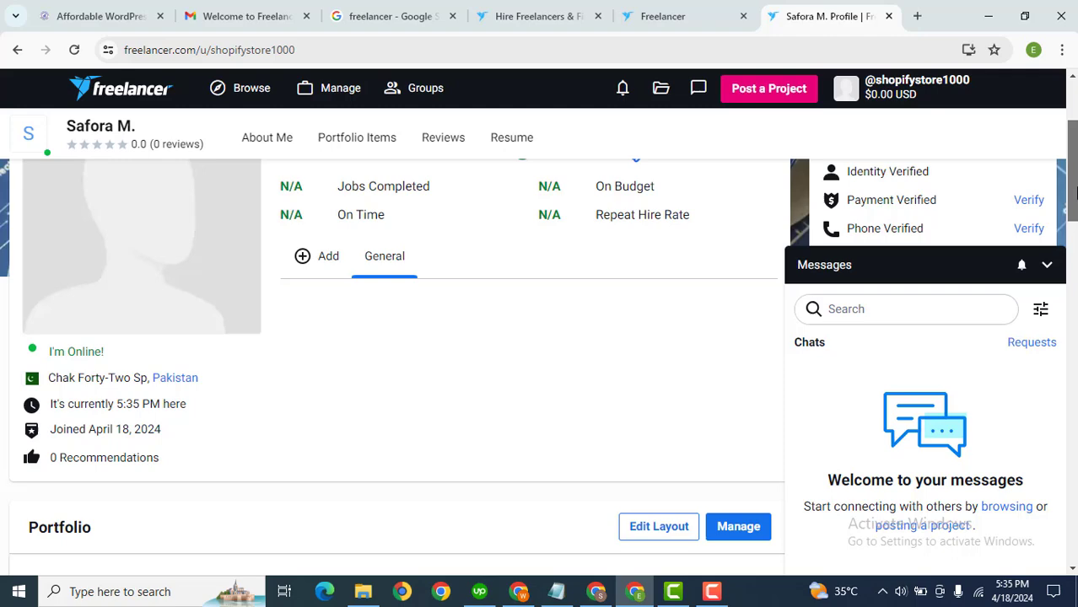
scroll(1075, 192, "up", 5)
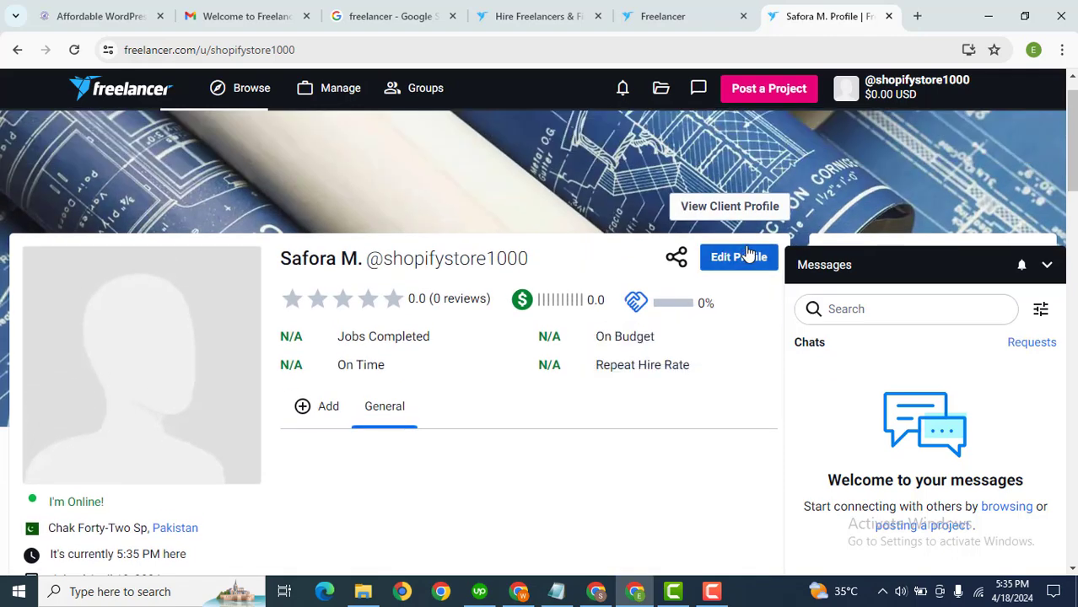
left_click(741, 257)
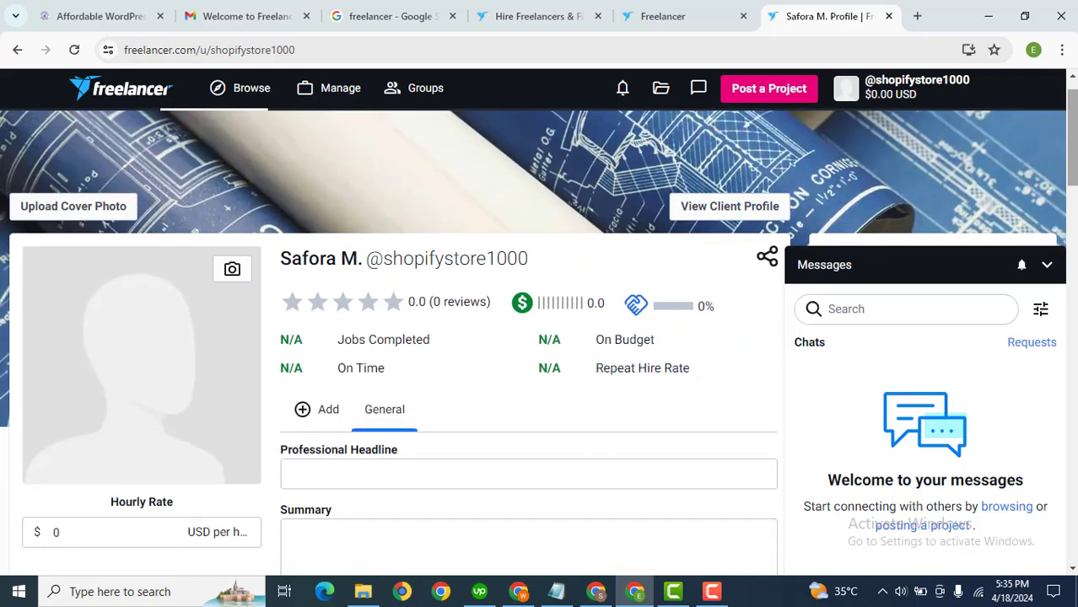
Save headline 'Shopify Developer, Shopify Expert', a $20 USD hourly rate and a Shopify summary.
left_click(472, 238)
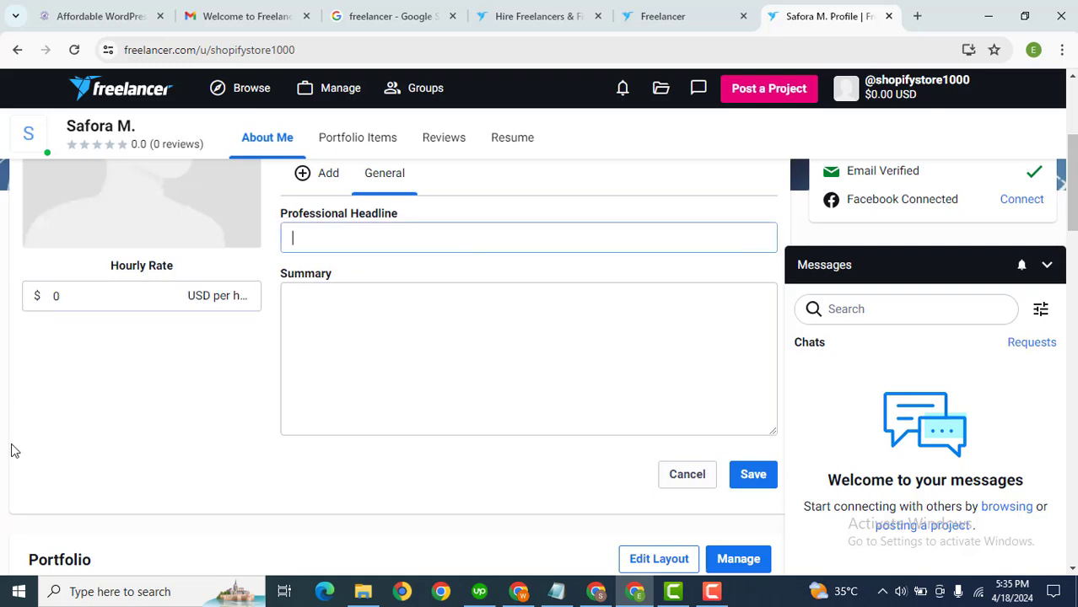
key("Caps_Lock")
type("S")
key("Caps_Lock")
type("hopify")
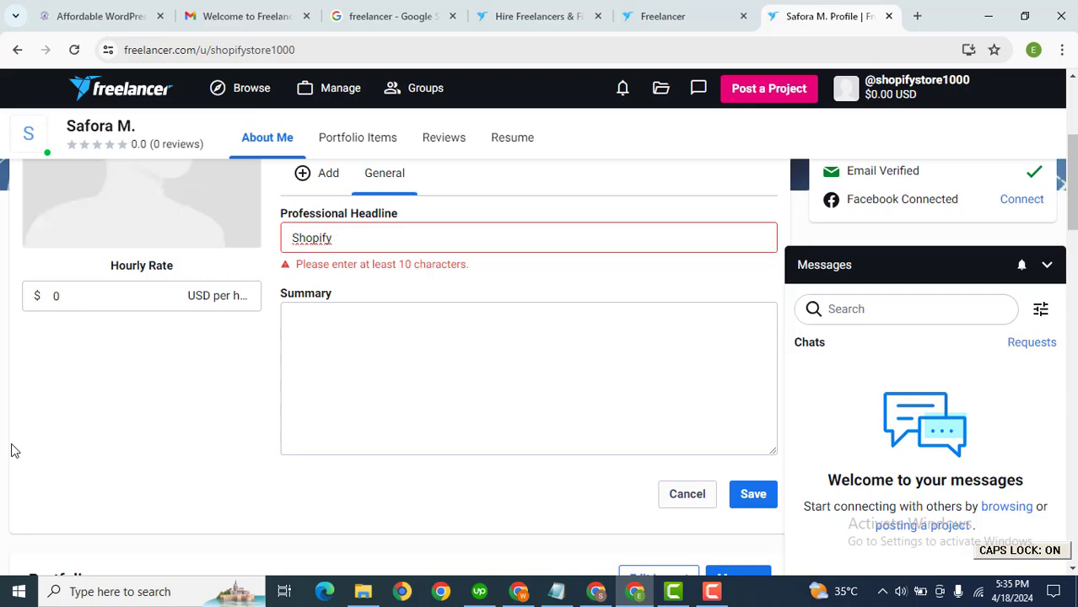
type(" Sdi")
key("BackSpace")
key("BackSpace")
key("BackSpace")
key("BackSpace")
type("Dew")
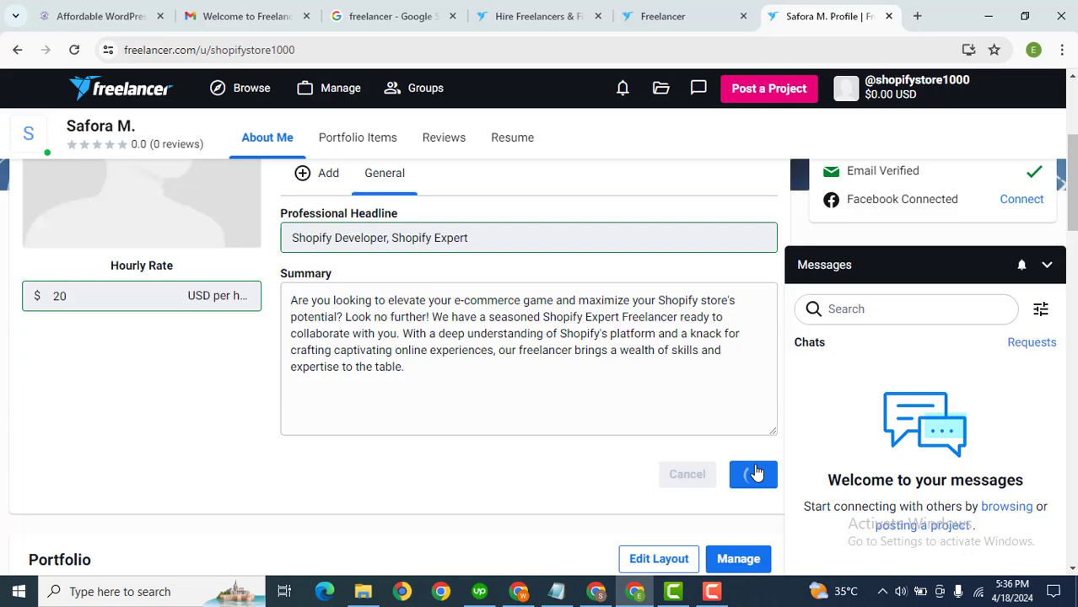
left_click(756, 474)
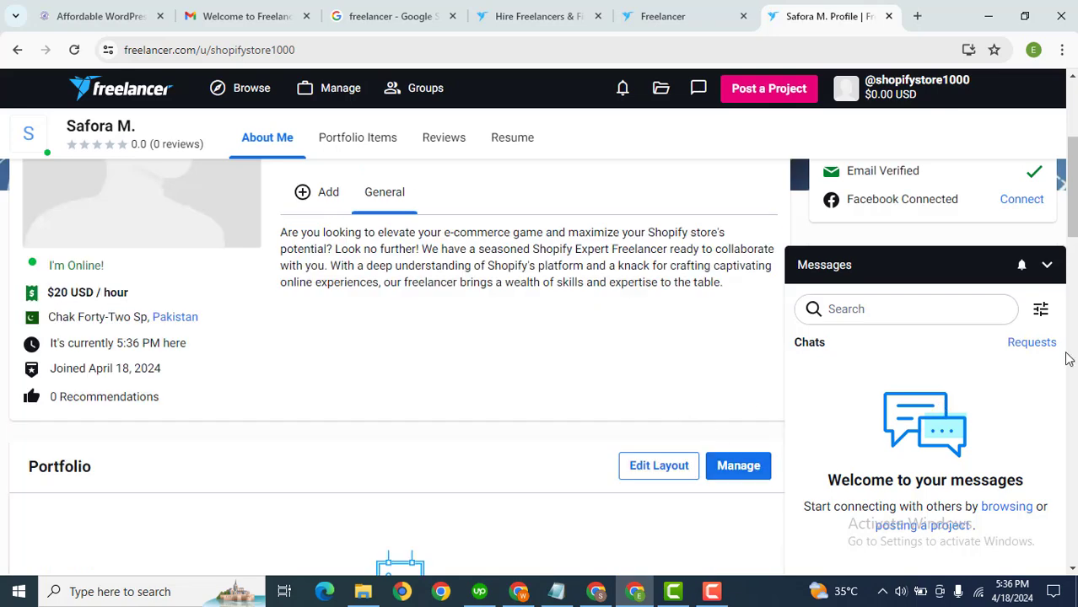
left_click_drag(1073, 203, 980, 66)
Open the account menu and bring up the Browse menu to reach project listings.
left_click(921, 93)
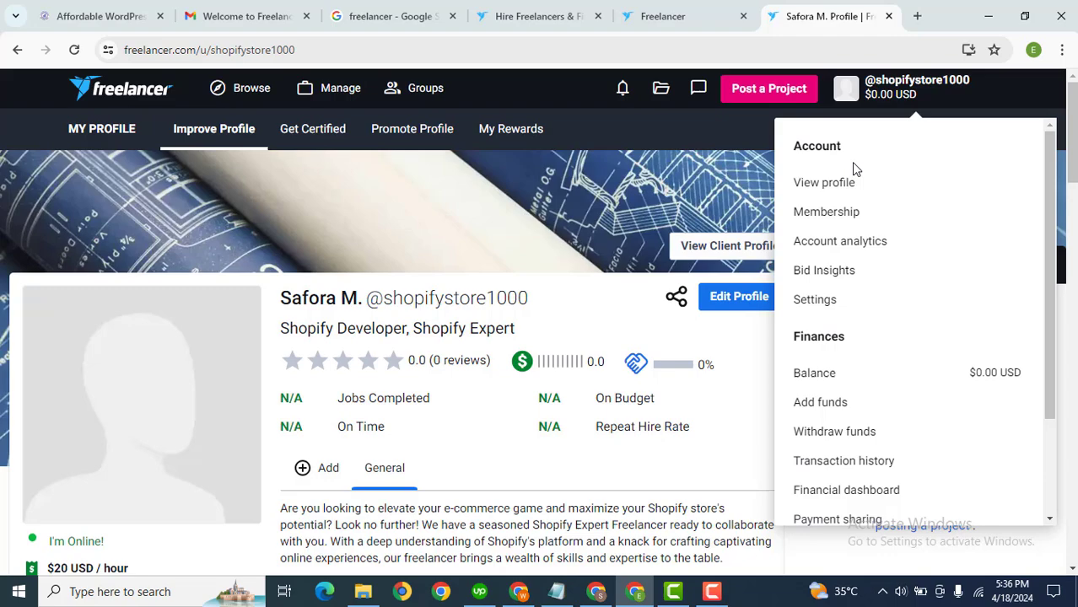
mouse_move(270, 92)
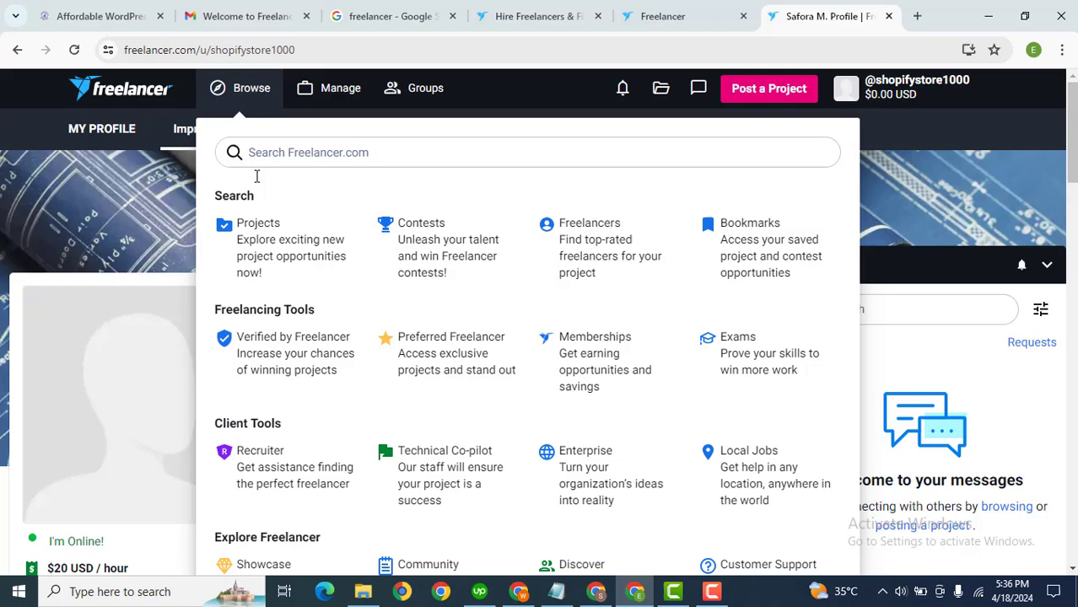
Open the project search listings and filter them to the Website Design skill.
left_click(268, 241)
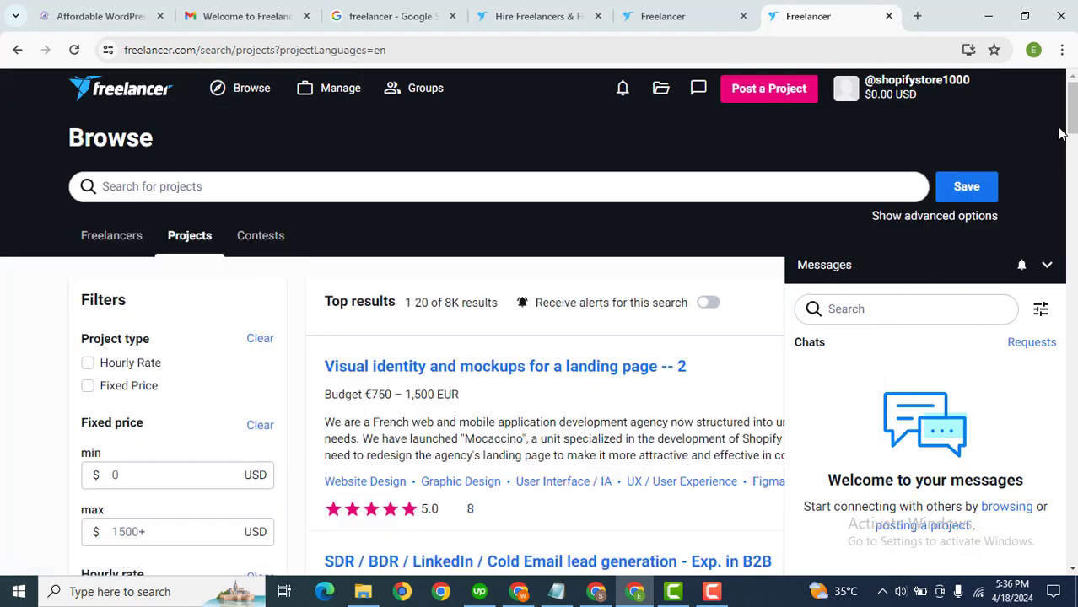
scroll(539, 338, "down", 8)
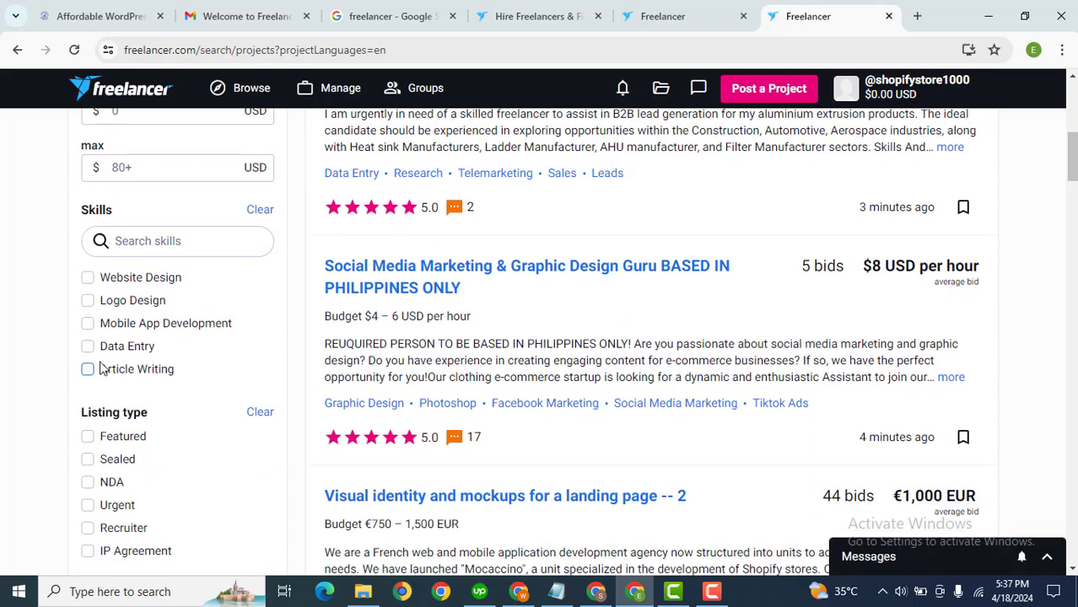
left_click(91, 280)
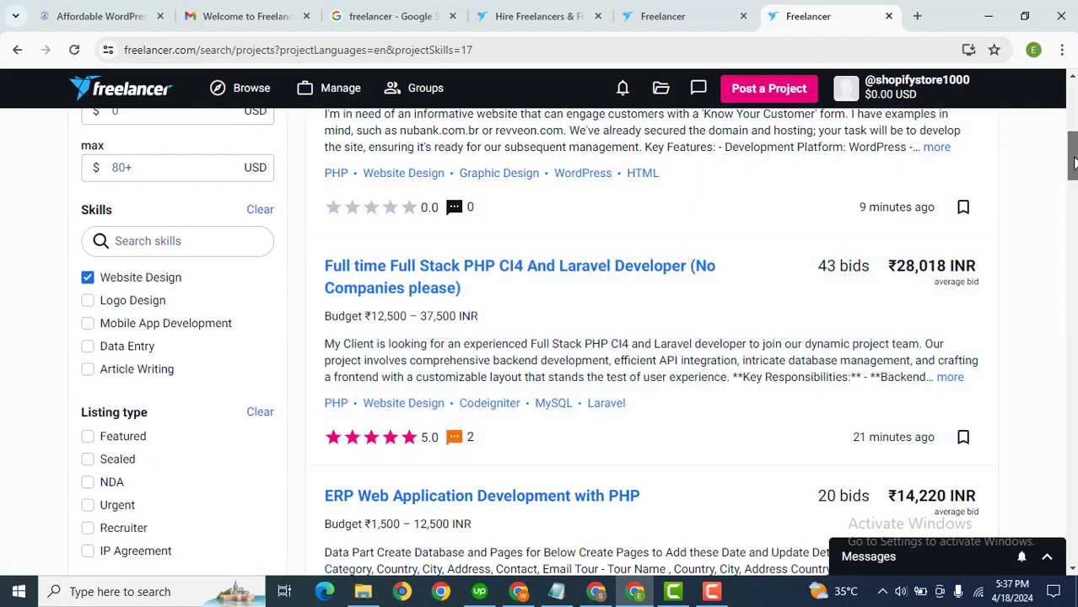
left_click_drag(1073, 160, 1073, 210)
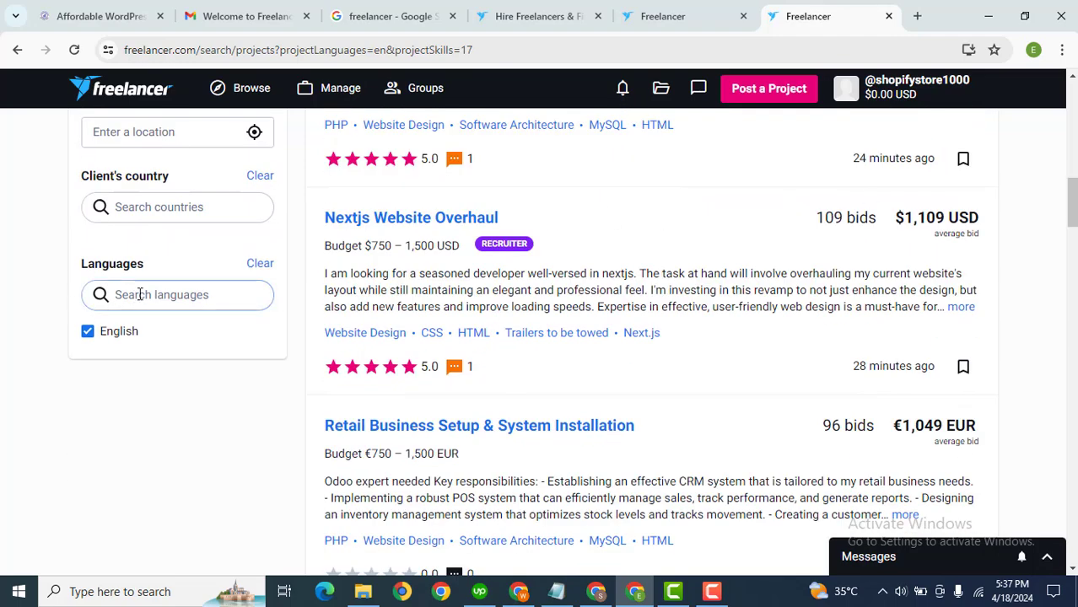
left_click_drag(1072, 237, 1073, 141)
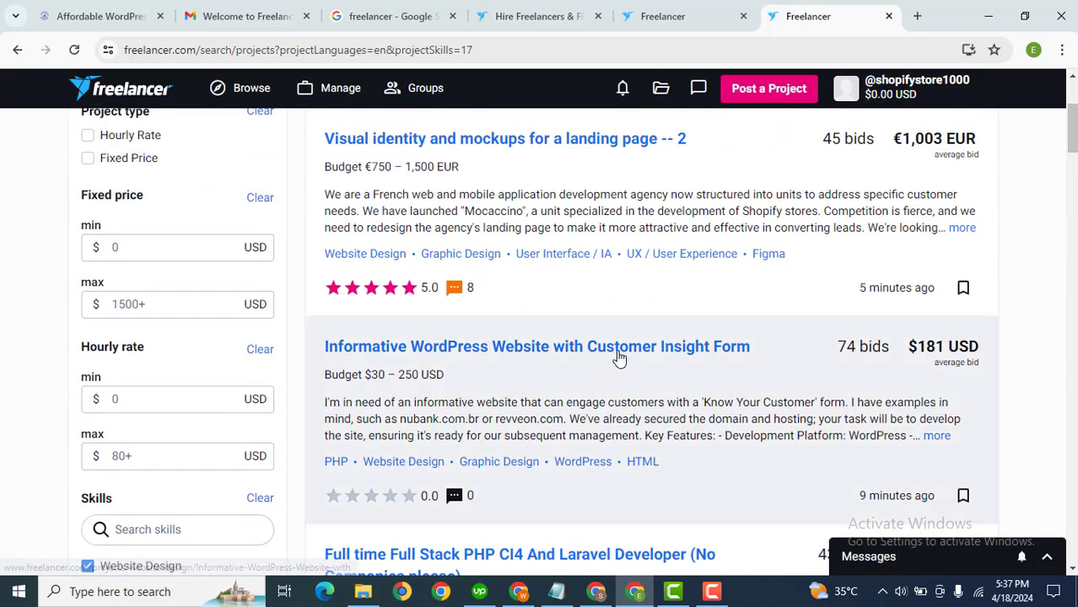
Open the 'Informative WordPress Website with Customer Insight Form' project and dismiss the bookmark tip.
left_click(615, 358)
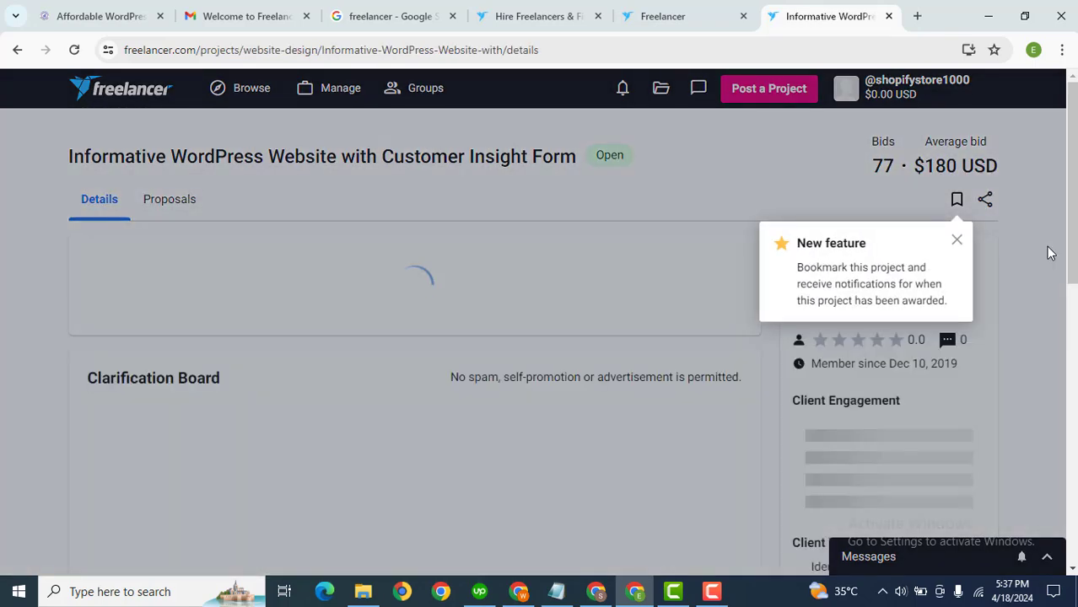
left_click(956, 240)
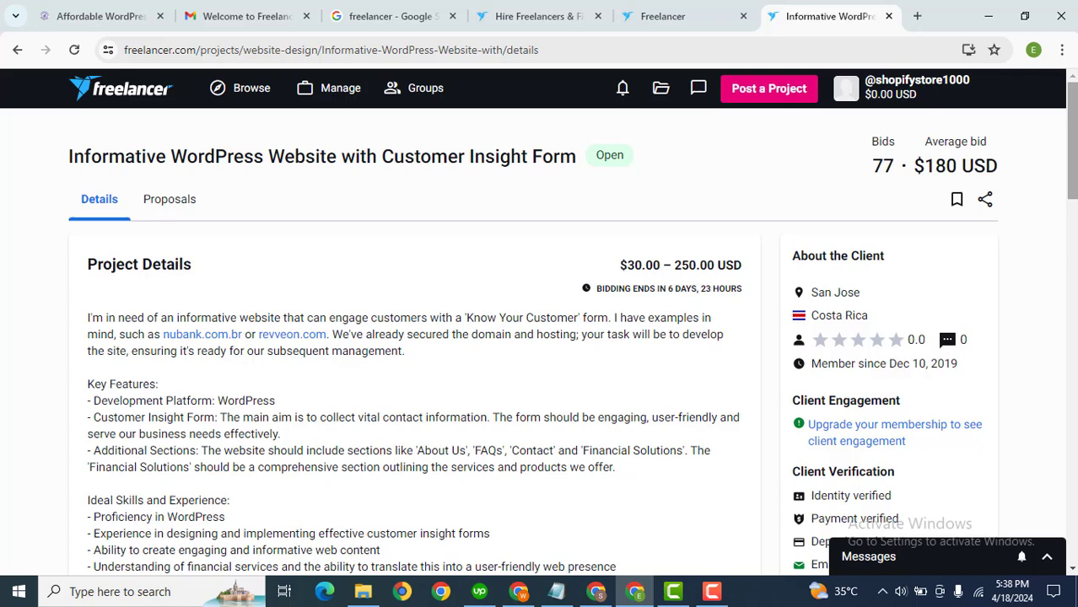
scroll(836, 230, "down", 2)
scroll(836, 229, "up", 2)
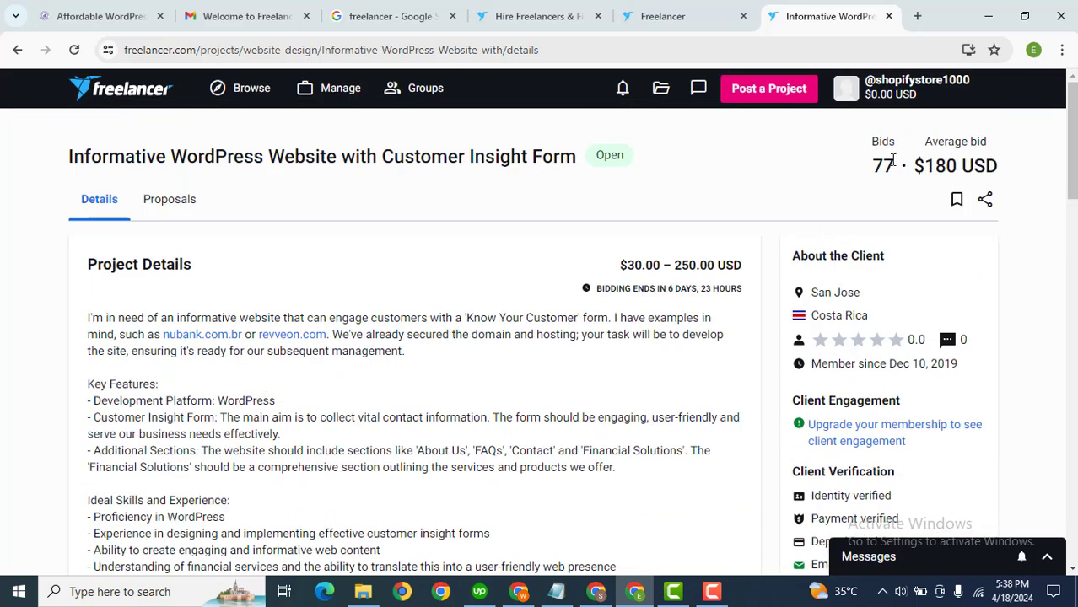
Highlight the $180 USD average bid and bid count, then scroll to Skills Required.
left_click_drag(916, 163, 970, 157)
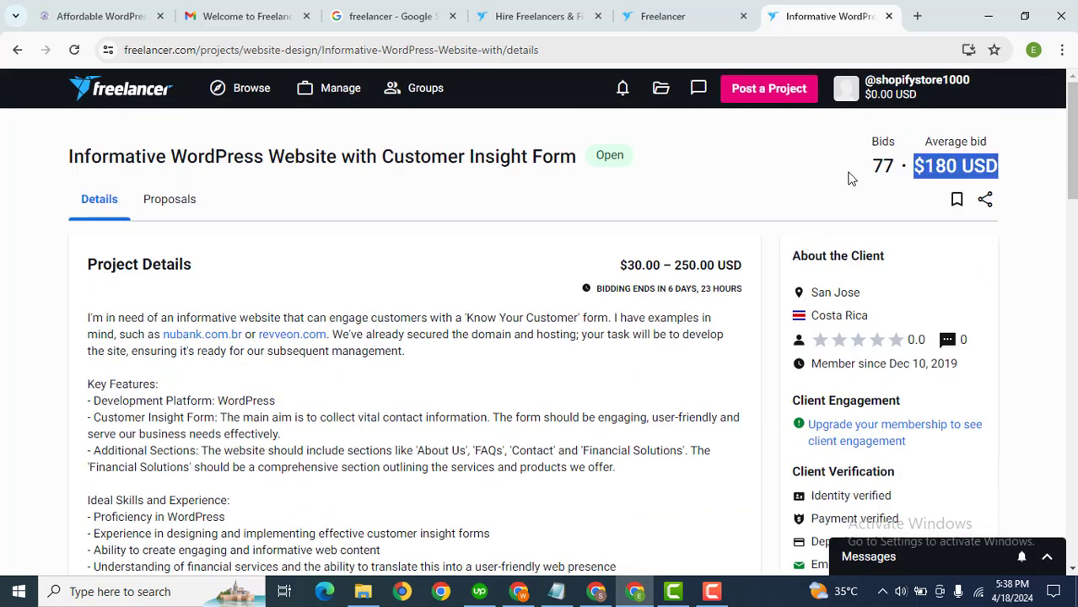
left_click_drag(851, 179, 909, 168)
left_click_drag(1073, 168, 1075, 256)
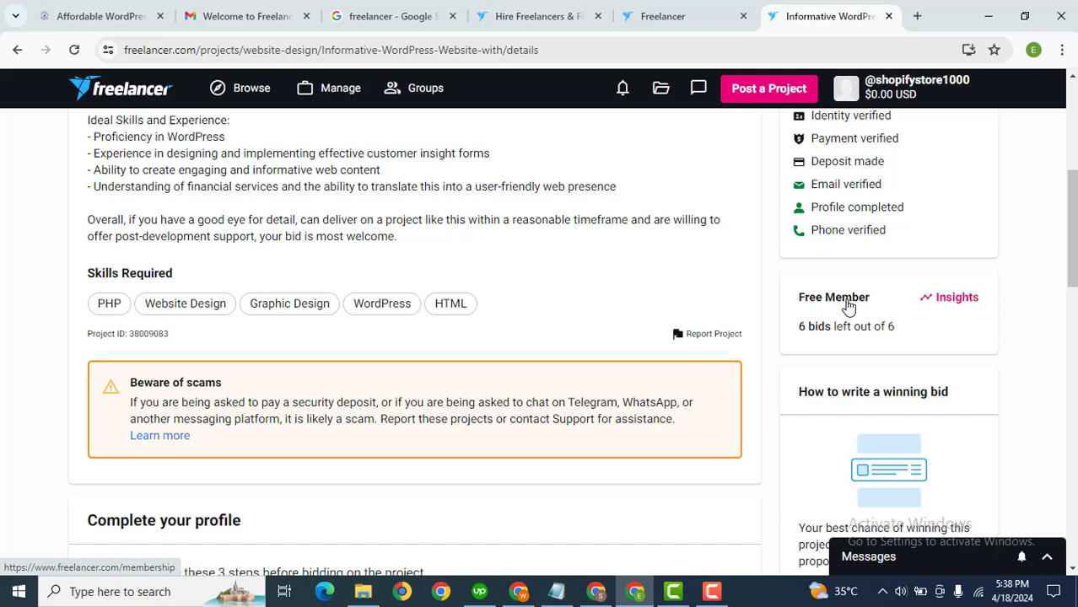